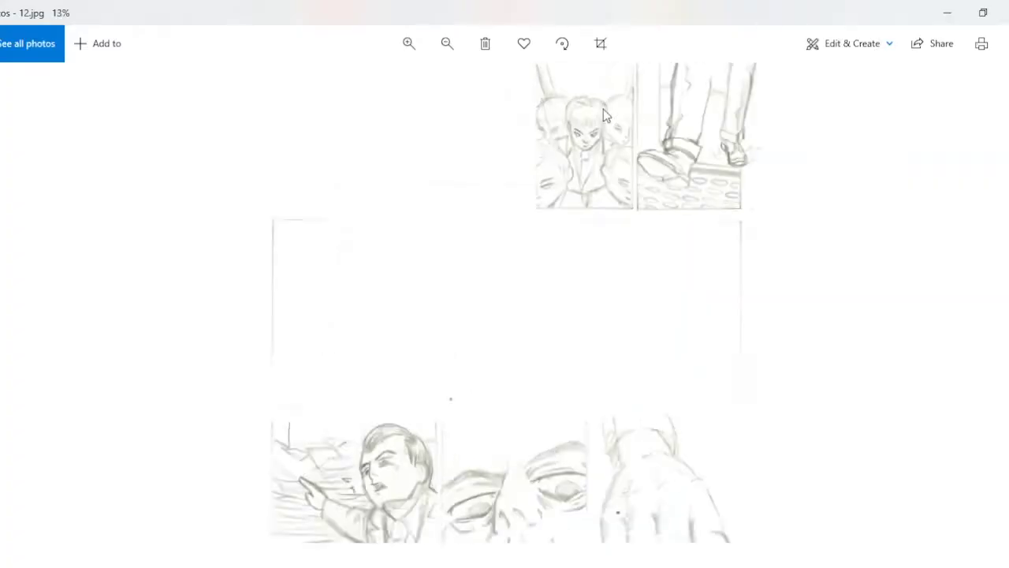
Open page 12 from the page manager and sketch a freehand loop near the frame corner.
{"action": "scroll", "coordinate": [603, 115], "scroll_direction": "up", "scroll_amount": 2}
{"action": "left_click_drag", "start_coordinate": [518, 288], "coordinate": [518, 102]}
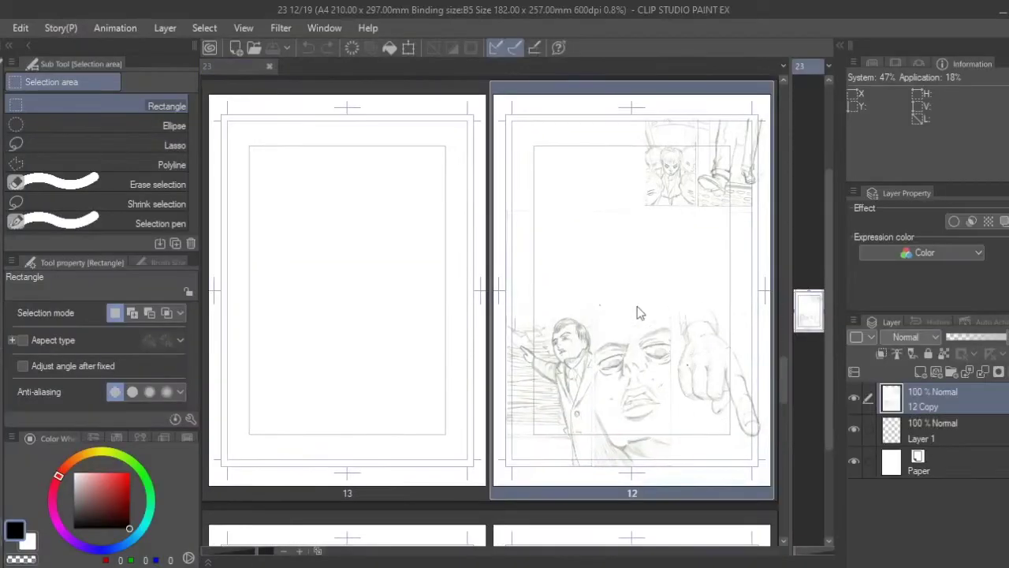
{"action": "double_click", "coordinate": [638, 309]}
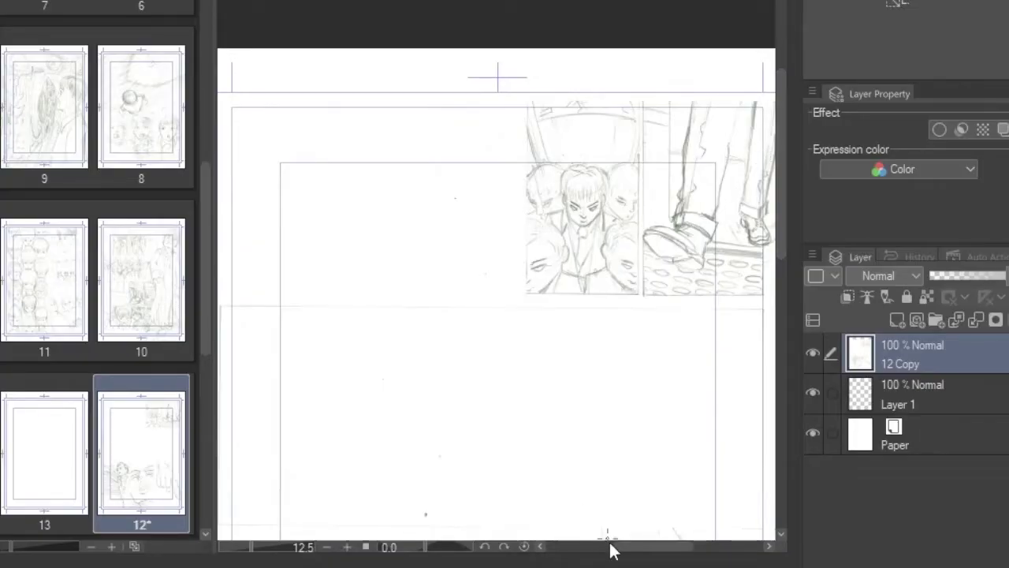
{"action": "left_click_drag", "start_coordinate": [626, 552], "coordinate": [603, 558]}
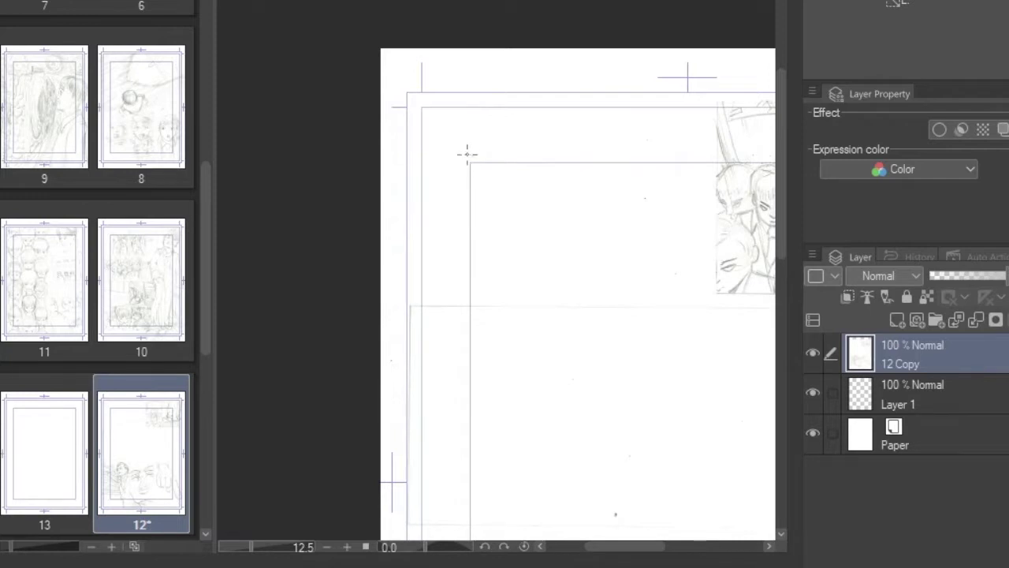
{"action": "left_click_drag", "start_coordinate": [474, 180], "coordinate": [478, 159]}
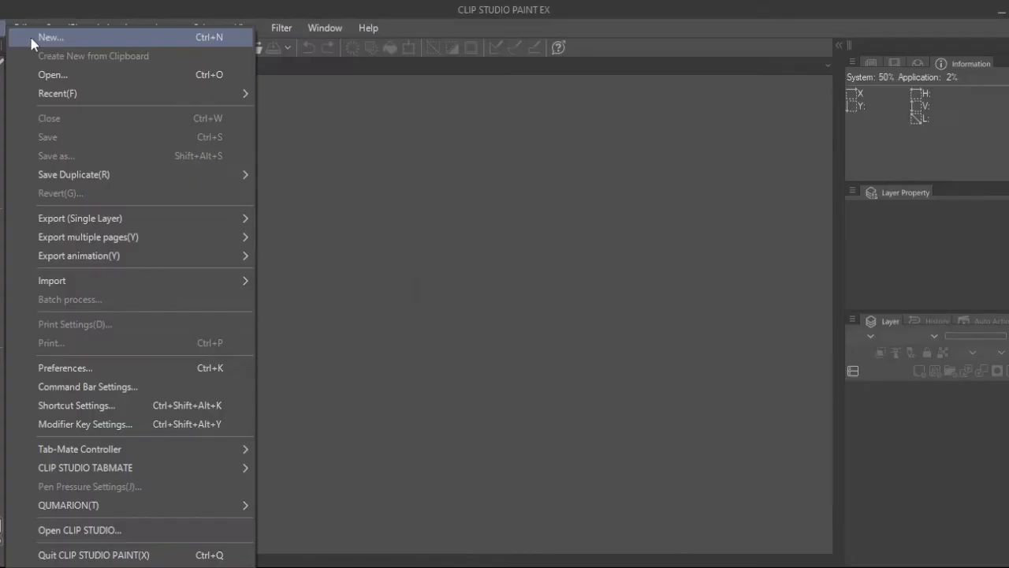
Start a new Comic document and choose A4 Size as the page size.
{"action": "left_click", "coordinate": [43, 37]}
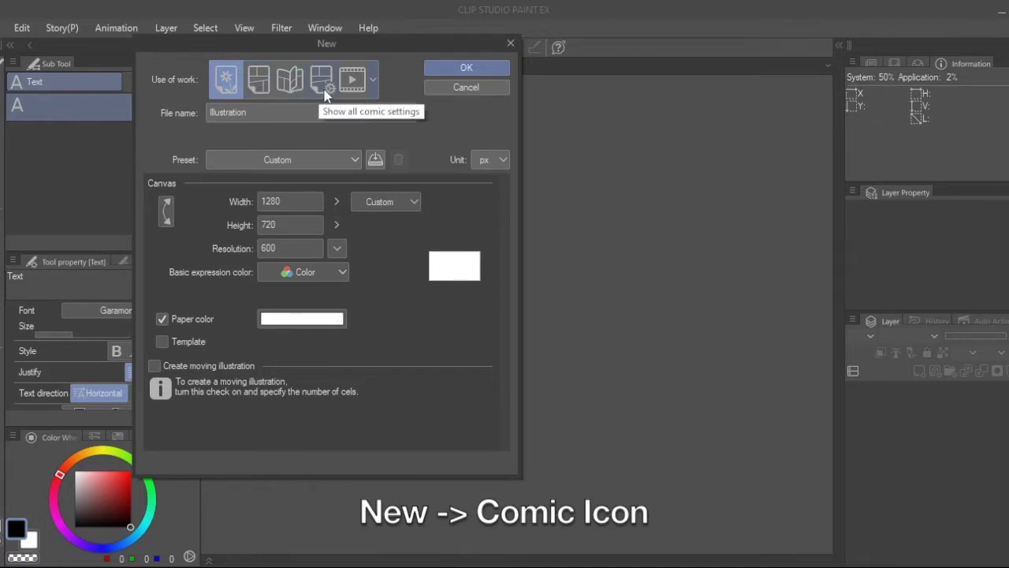
{"action": "left_click", "coordinate": [259, 82]}
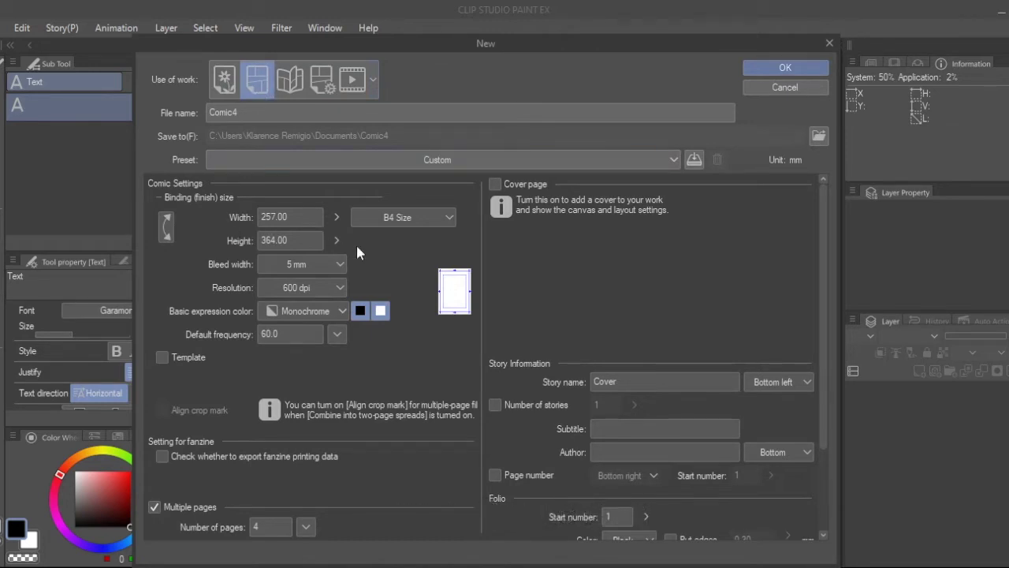
{"action": "left_click", "coordinate": [409, 217]}
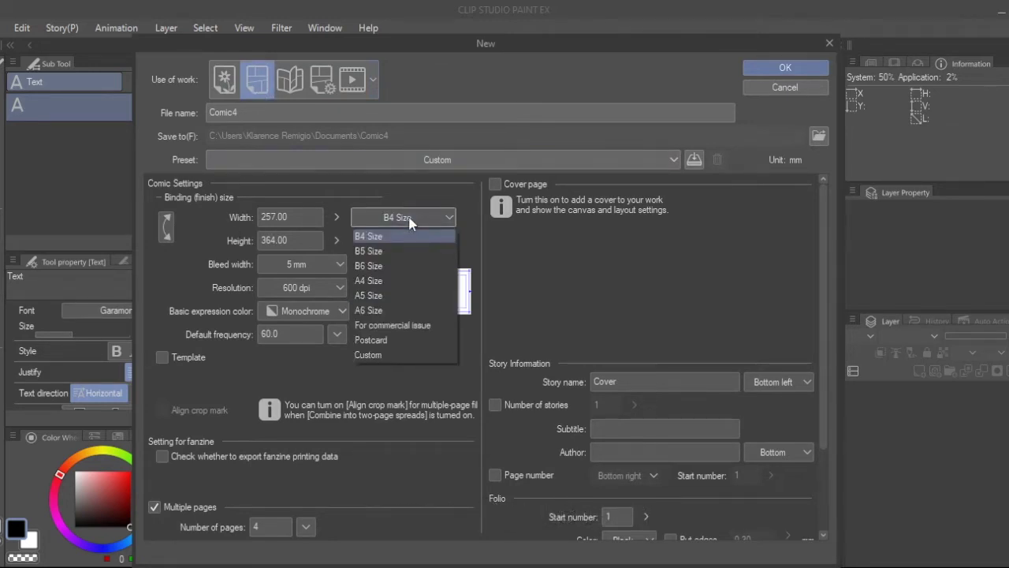
{"action": "left_click", "coordinate": [382, 282]}
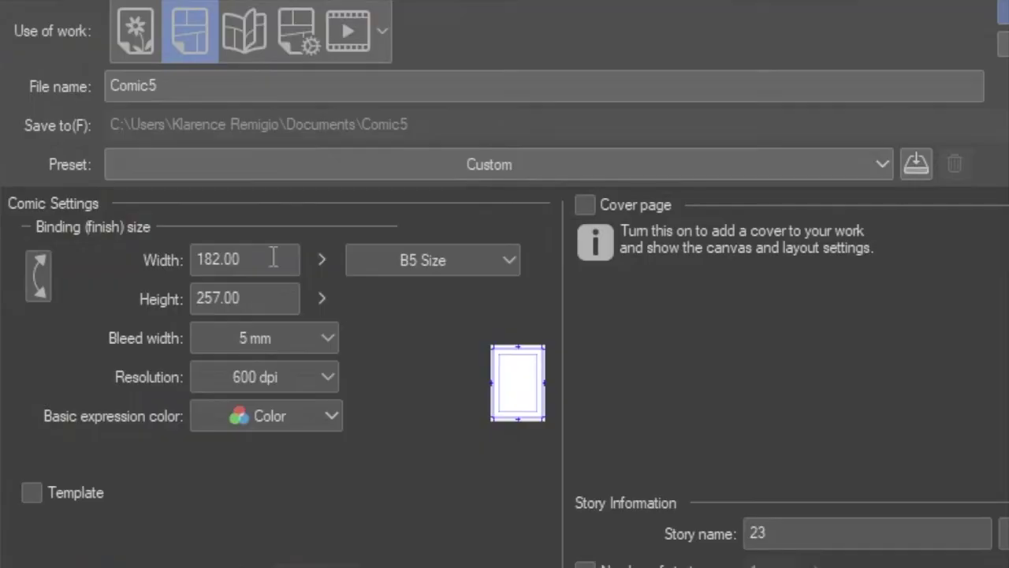
{"action": "left_click", "coordinate": [275, 297]}
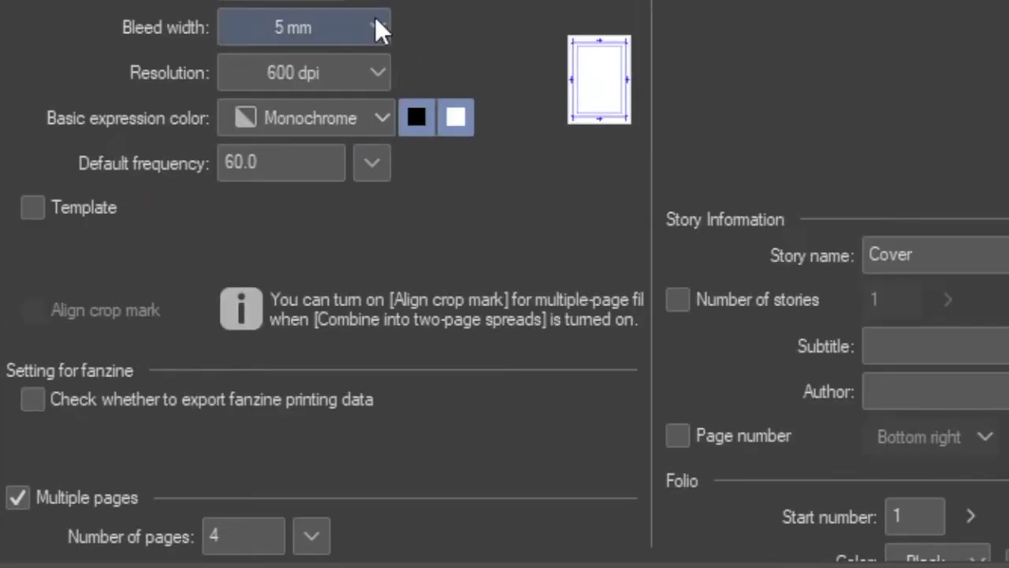
Set the comic to Color, story name 23, 19 pages, right binding starting from the right.
{"action": "left_click", "coordinate": [363, 115]}
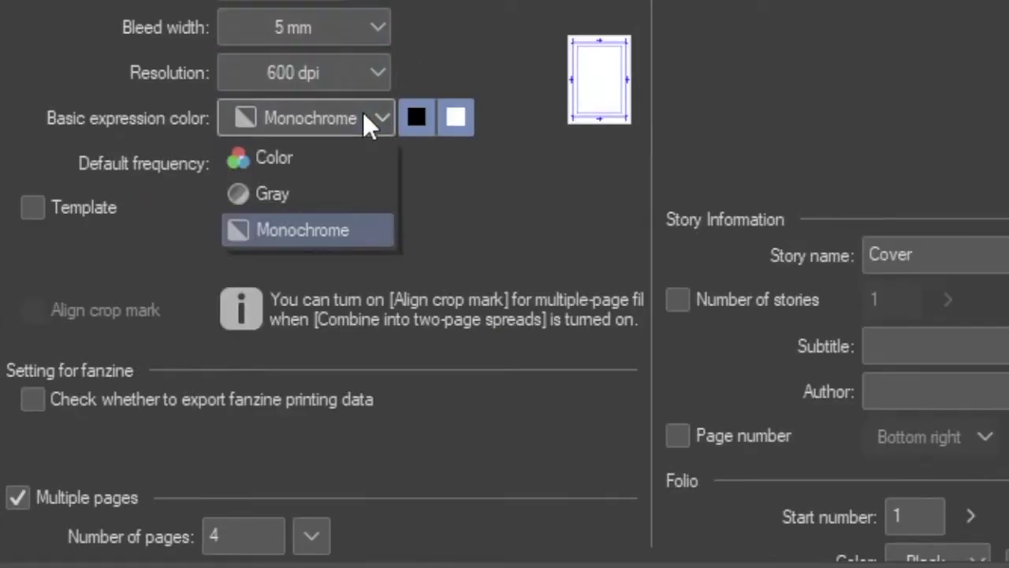
{"action": "left_click", "coordinate": [351, 159]}
{"action": "double_click", "coordinate": [895, 253]}
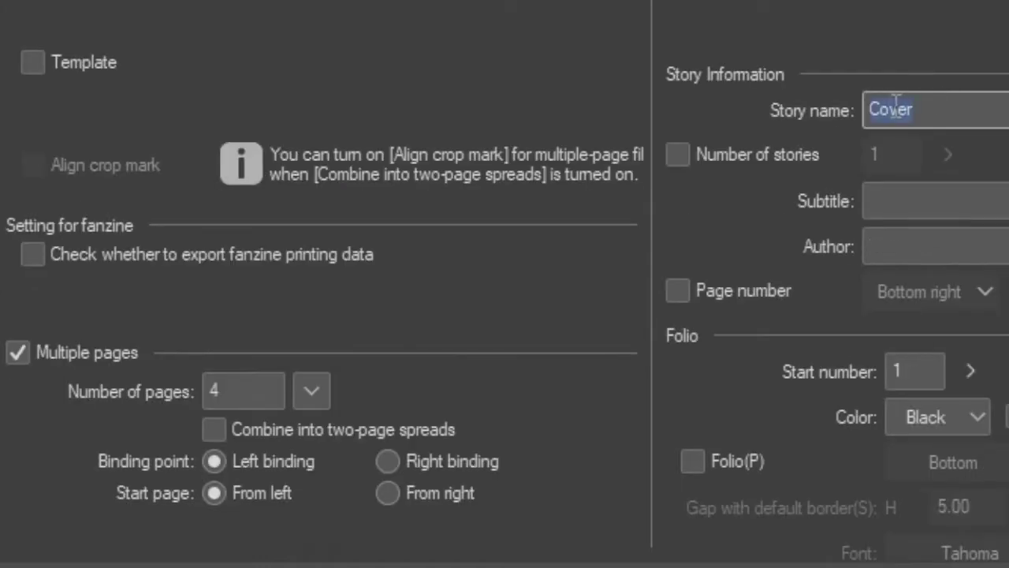
{"action": "type", "text": "23"}
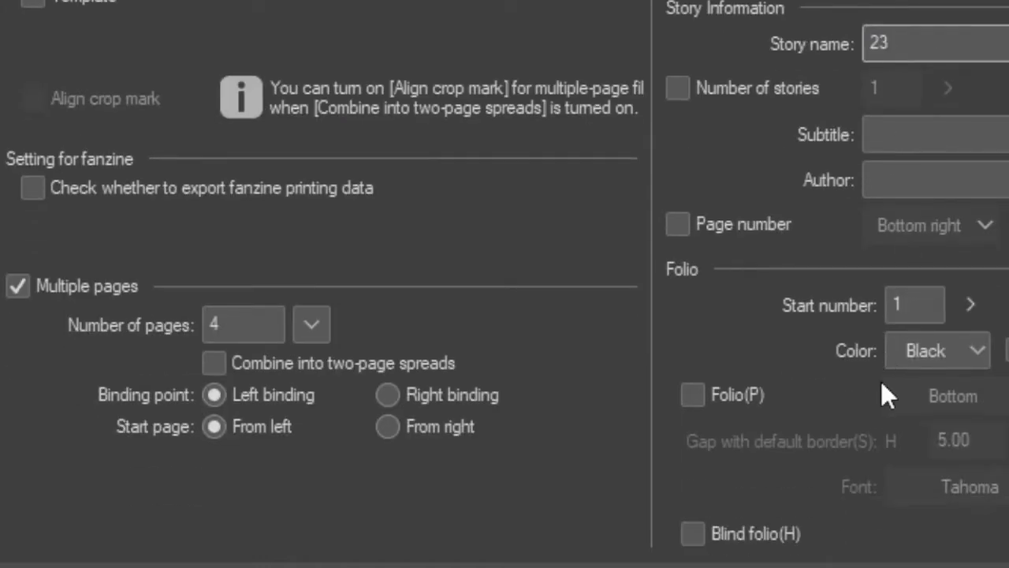
{"action": "left_click", "coordinate": [262, 318]}
{"action": "key", "text": "BackSpace"}
{"action": "type", "text": "19"}
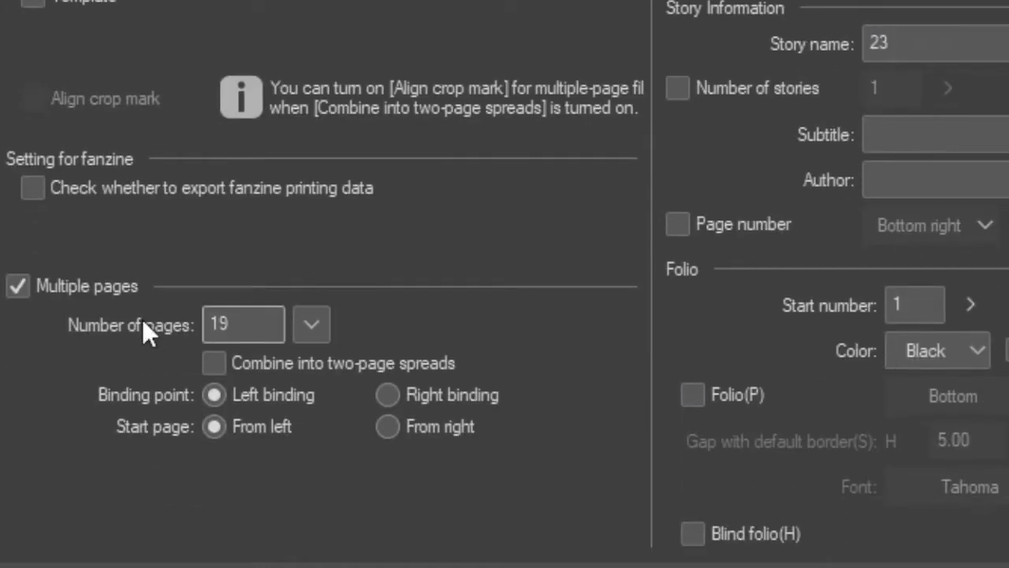
{"action": "left_click", "coordinate": [386, 425]}
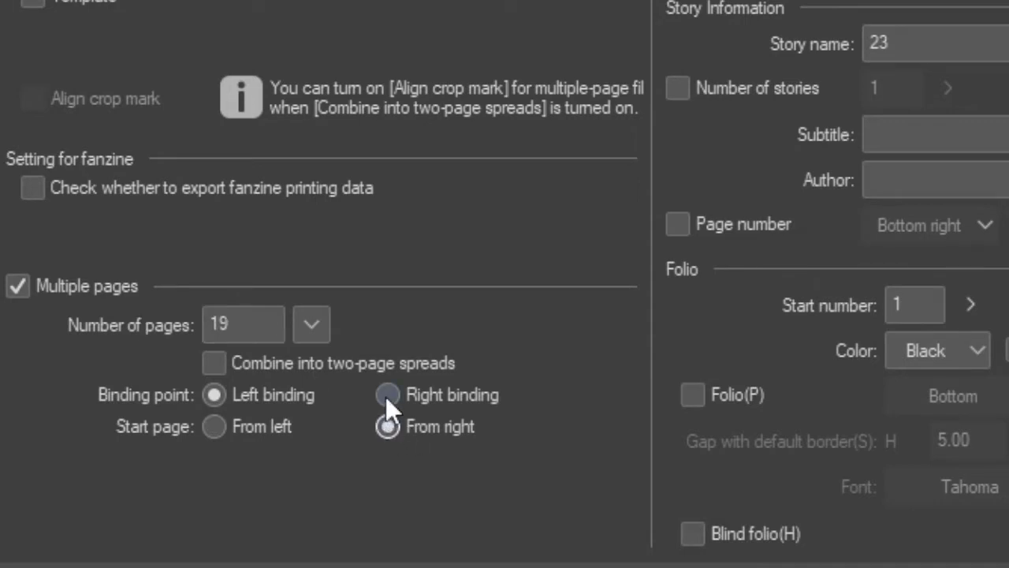
{"action": "left_click", "coordinate": [386, 396]}
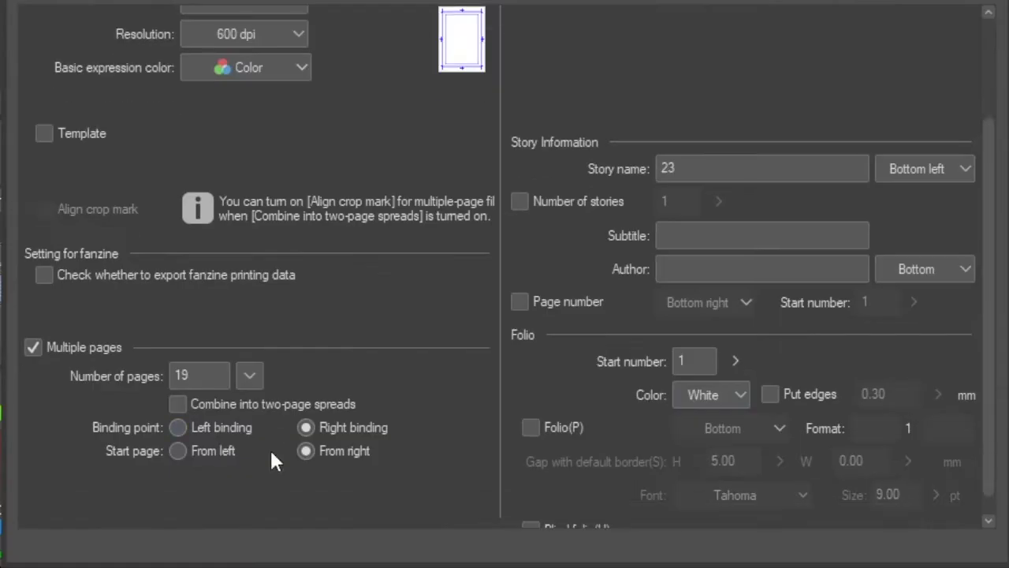
Create 19-page versions bound left-from-left and right-from-left.
{"action": "left_click", "coordinate": [206, 427]}
{"action": "left_click", "coordinate": [207, 450]}
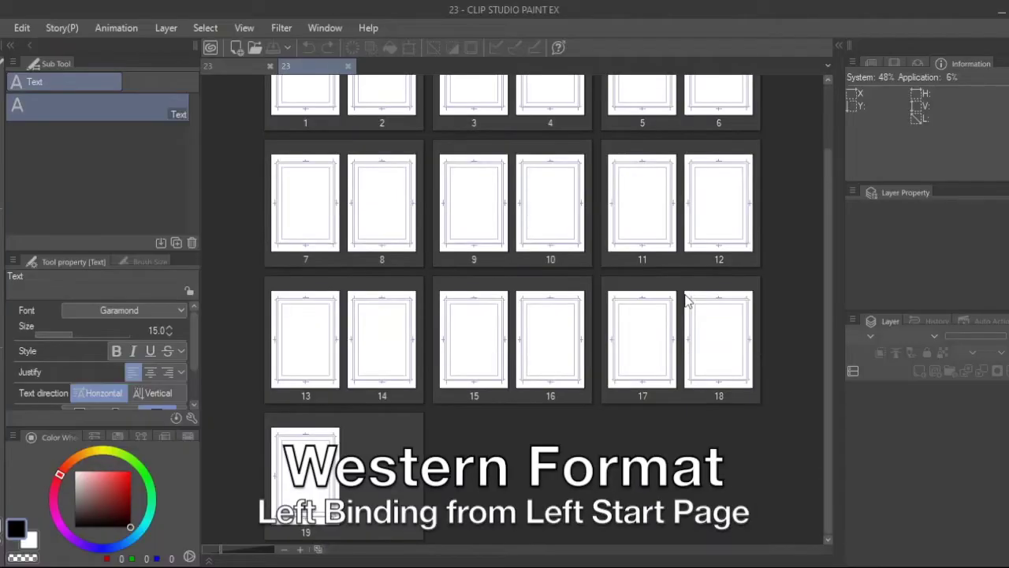
{"action": "scroll", "coordinate": [686, 300], "scroll_direction": "up", "scroll_amount": 2}
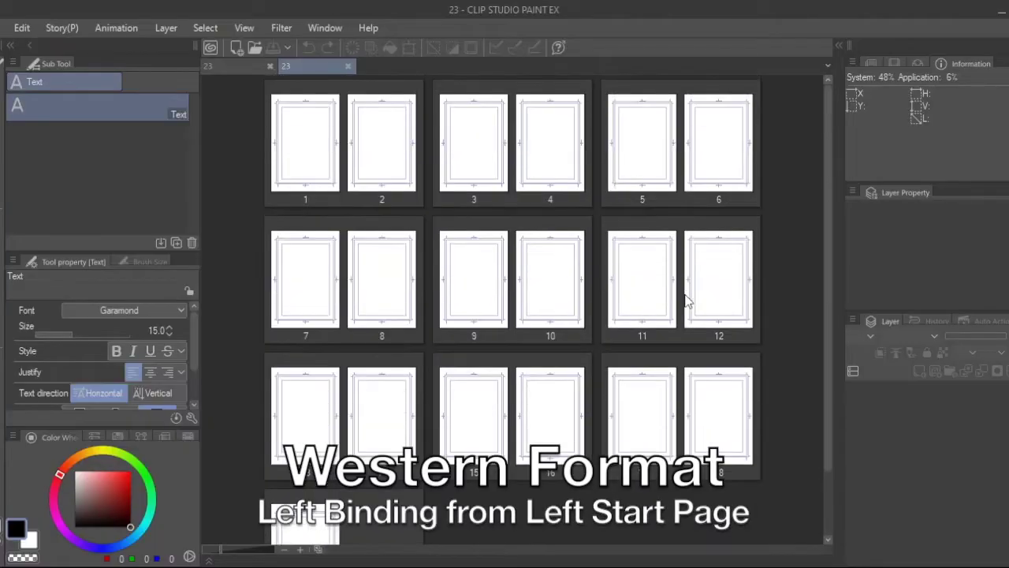
{"action": "scroll", "coordinate": [545, 134], "scroll_direction": "down", "scroll_amount": 2}
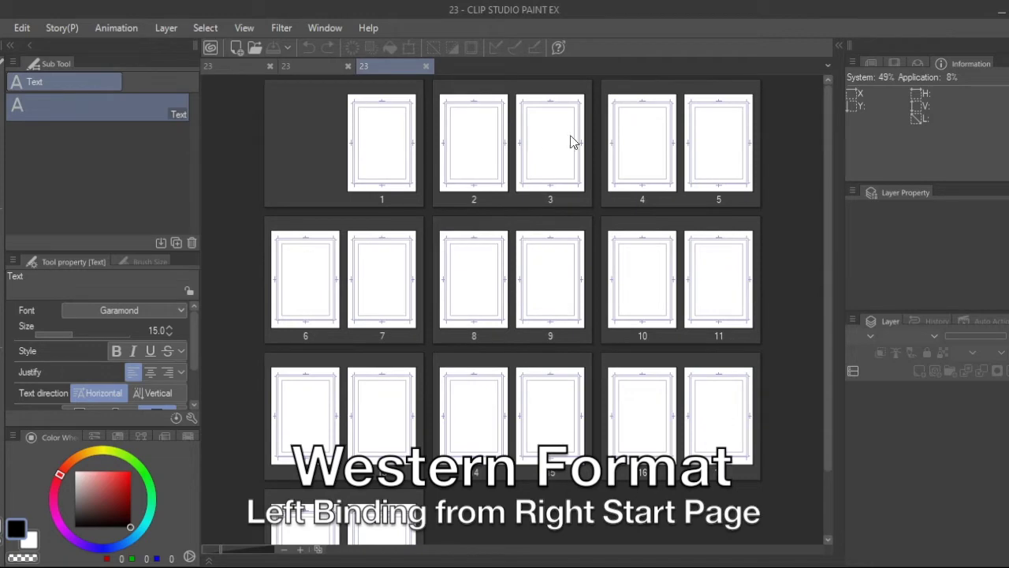
{"action": "scroll", "coordinate": [367, 299], "scroll_direction": "down", "scroll_amount": 2}
{"action": "scroll", "coordinate": [368, 299], "scroll_direction": "up", "scroll_amount": 2}
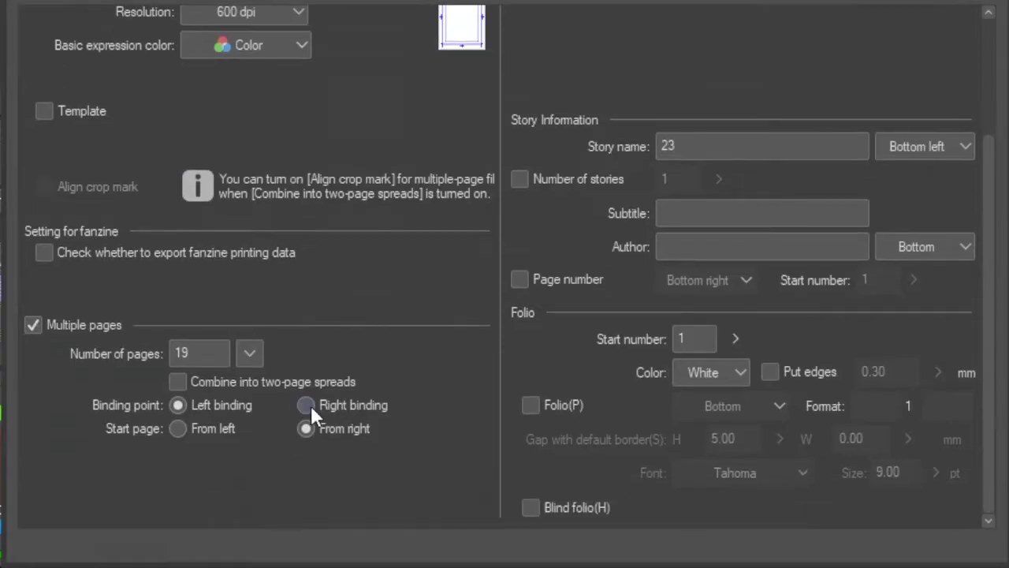
{"action": "left_click", "coordinate": [306, 405]}
{"action": "left_click", "coordinate": [177, 429]}
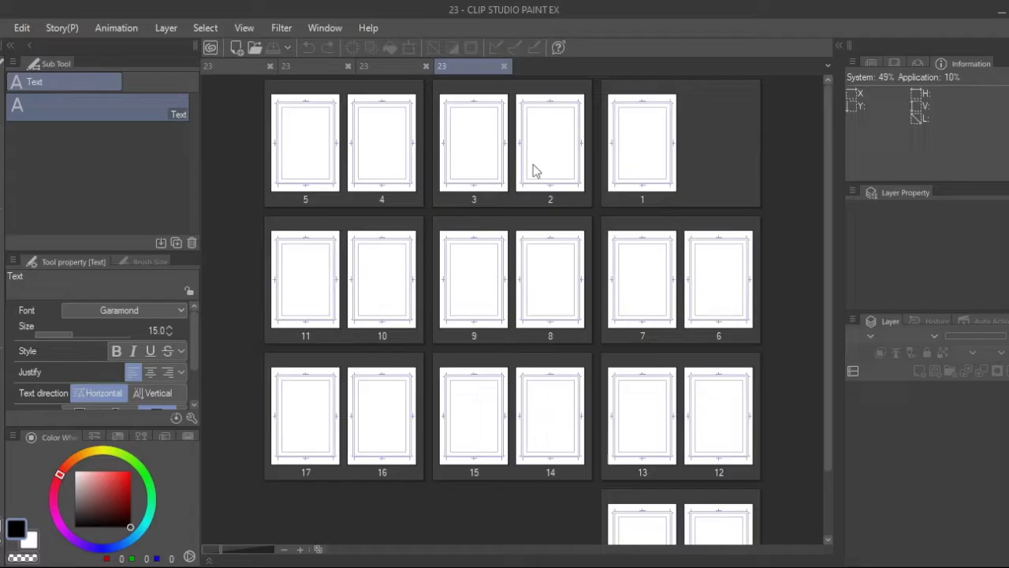
Select pages 2 and 3 in the page manager and bring up their page options.
{"action": "right_click", "coordinate": [533, 164]}
{"action": "key", "text": "Escape"}
{"action": "left_click", "coordinate": [493, 150]}
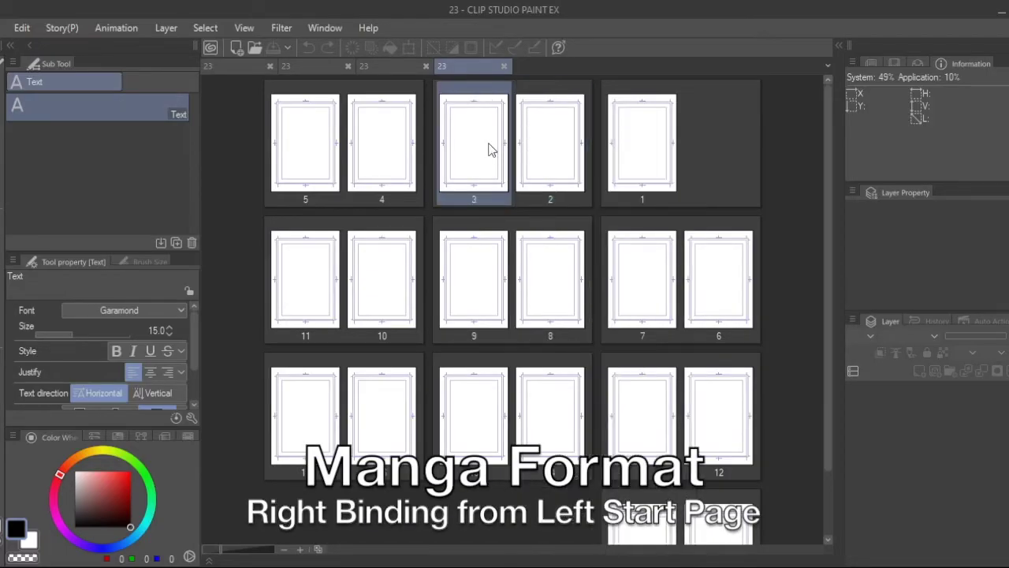
{"action": "left_click", "coordinate": [559, 134], "text": "shift"}
{"action": "right_click", "coordinate": [559, 132]}
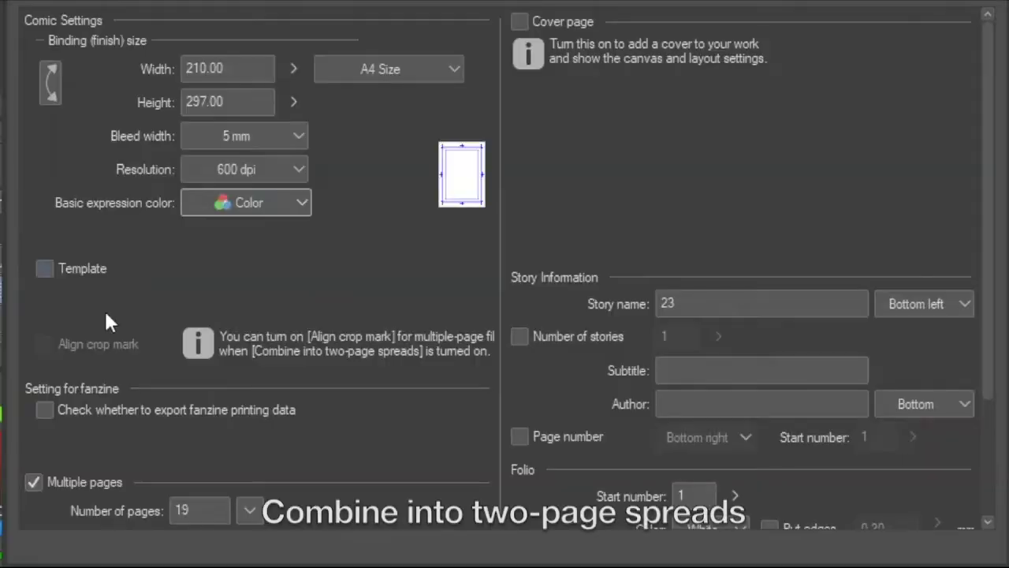
{"action": "scroll", "coordinate": [118, 376], "scroll_direction": "down", "scroll_amount": 2}
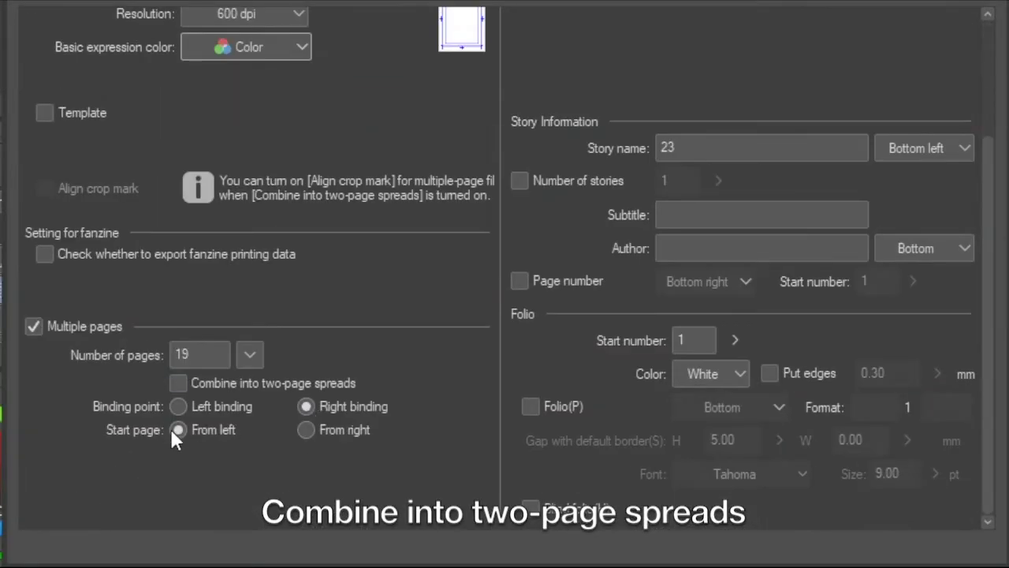
Create the comic as two-page spreads, then split the page 4–5 spread into single pages.
{"action": "left_click", "coordinate": [178, 382]}
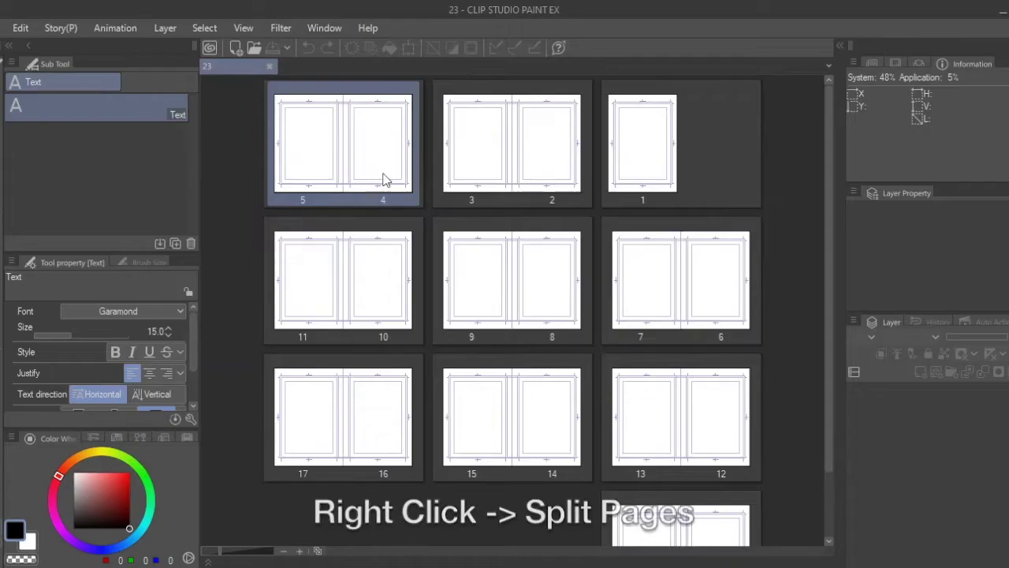
{"action": "right_click", "coordinate": [375, 187]}
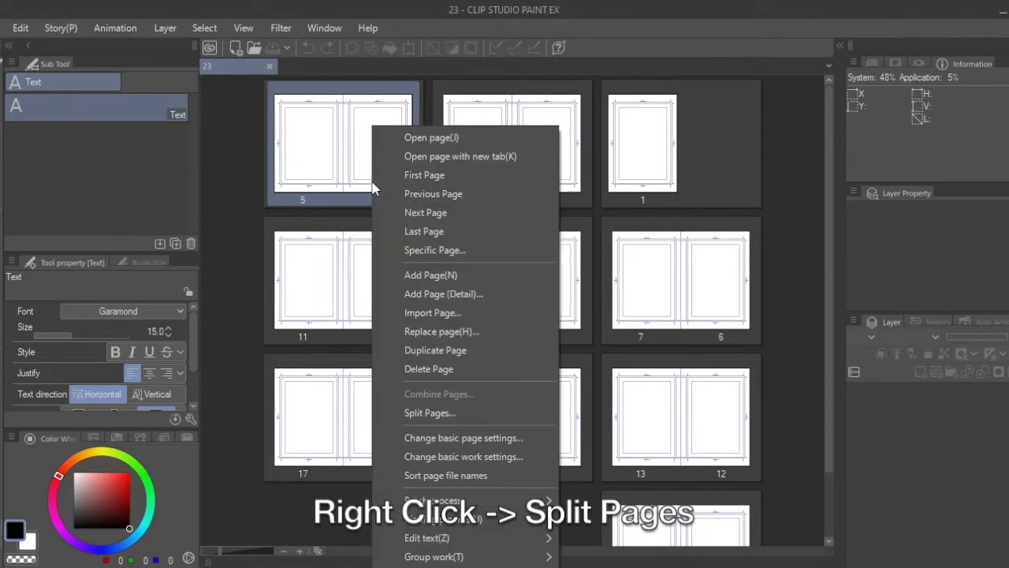
{"action": "left_click", "coordinate": [398, 413]}
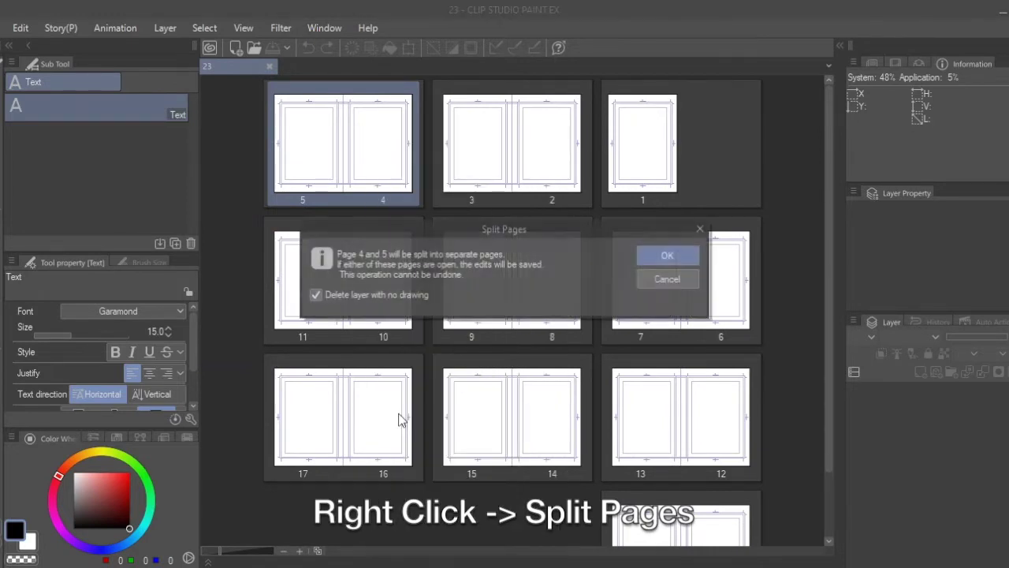
{"action": "left_click", "coordinate": [653, 254]}
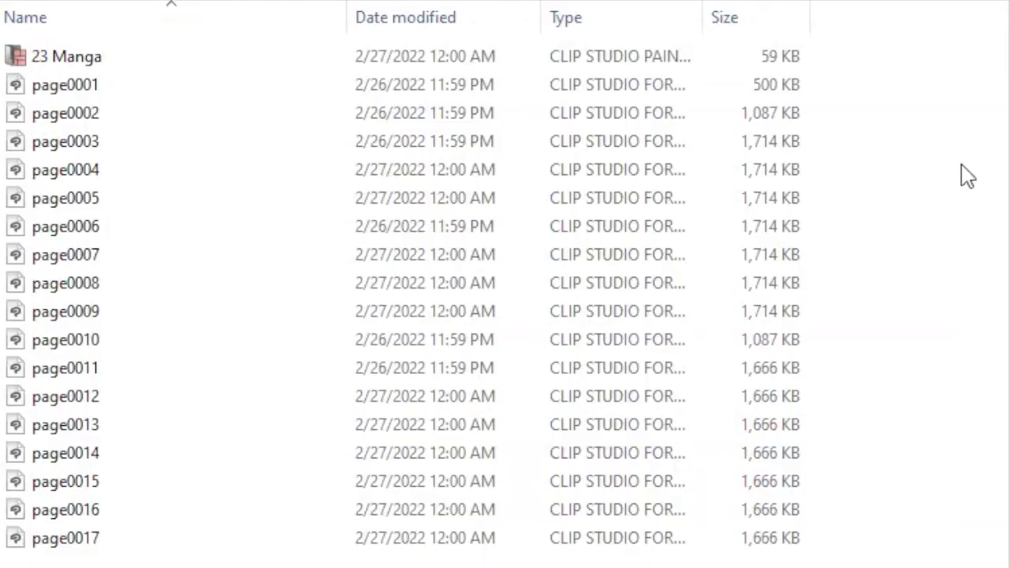
Open the 23 Manga project and transform the pasted '12 Copy' sketch to fit page 12.
{"action": "double_click", "coordinate": [136, 58]}
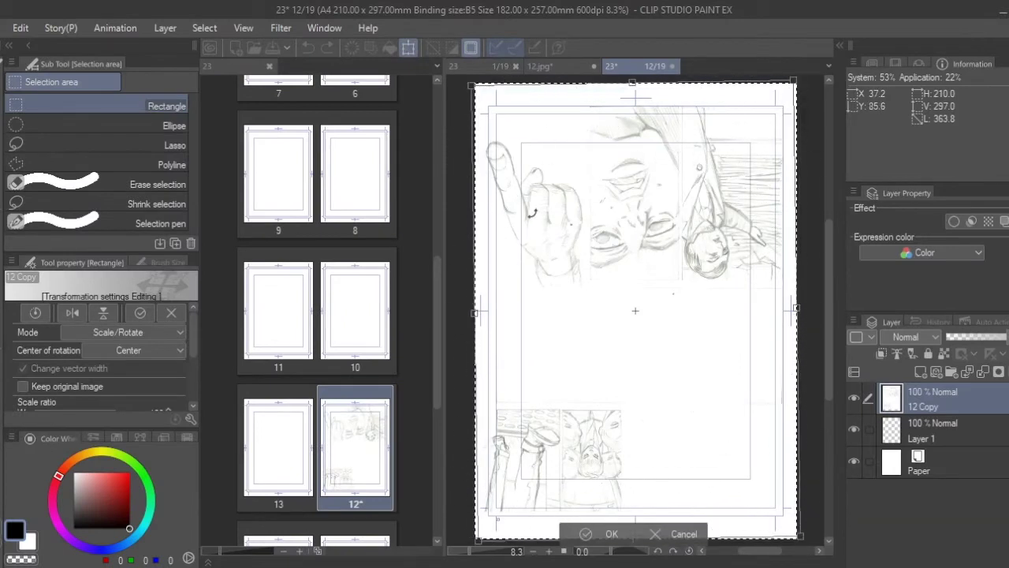
{"action": "mouse_move", "coordinate": [521, 236]}
{"action": "left_mouse_down"}
{"action": "mouse_move", "coordinate": [534, 207]}
{"action": "mouse_move", "coordinate": [539, 221]}
{"action": "left_mouse_up"}
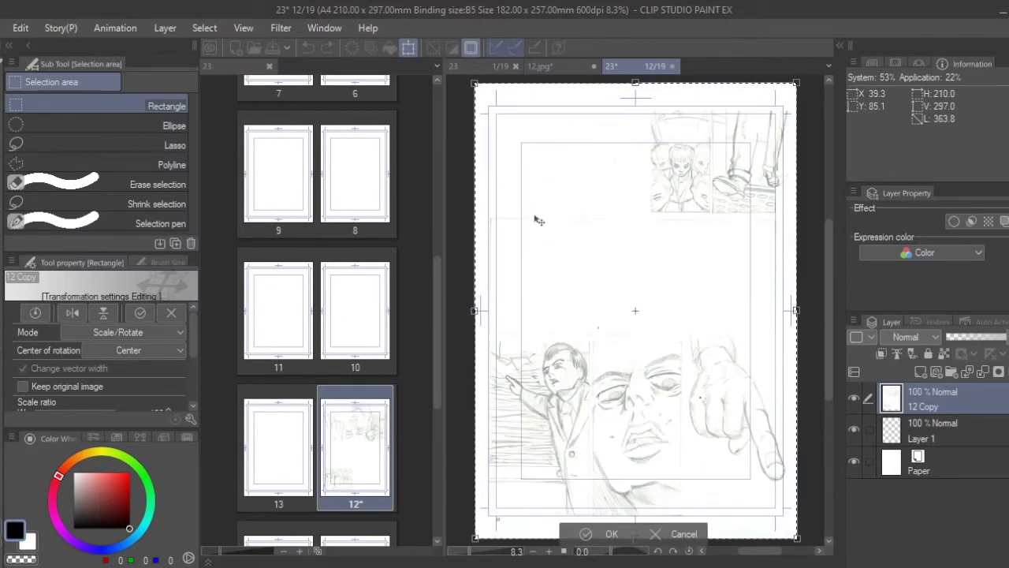